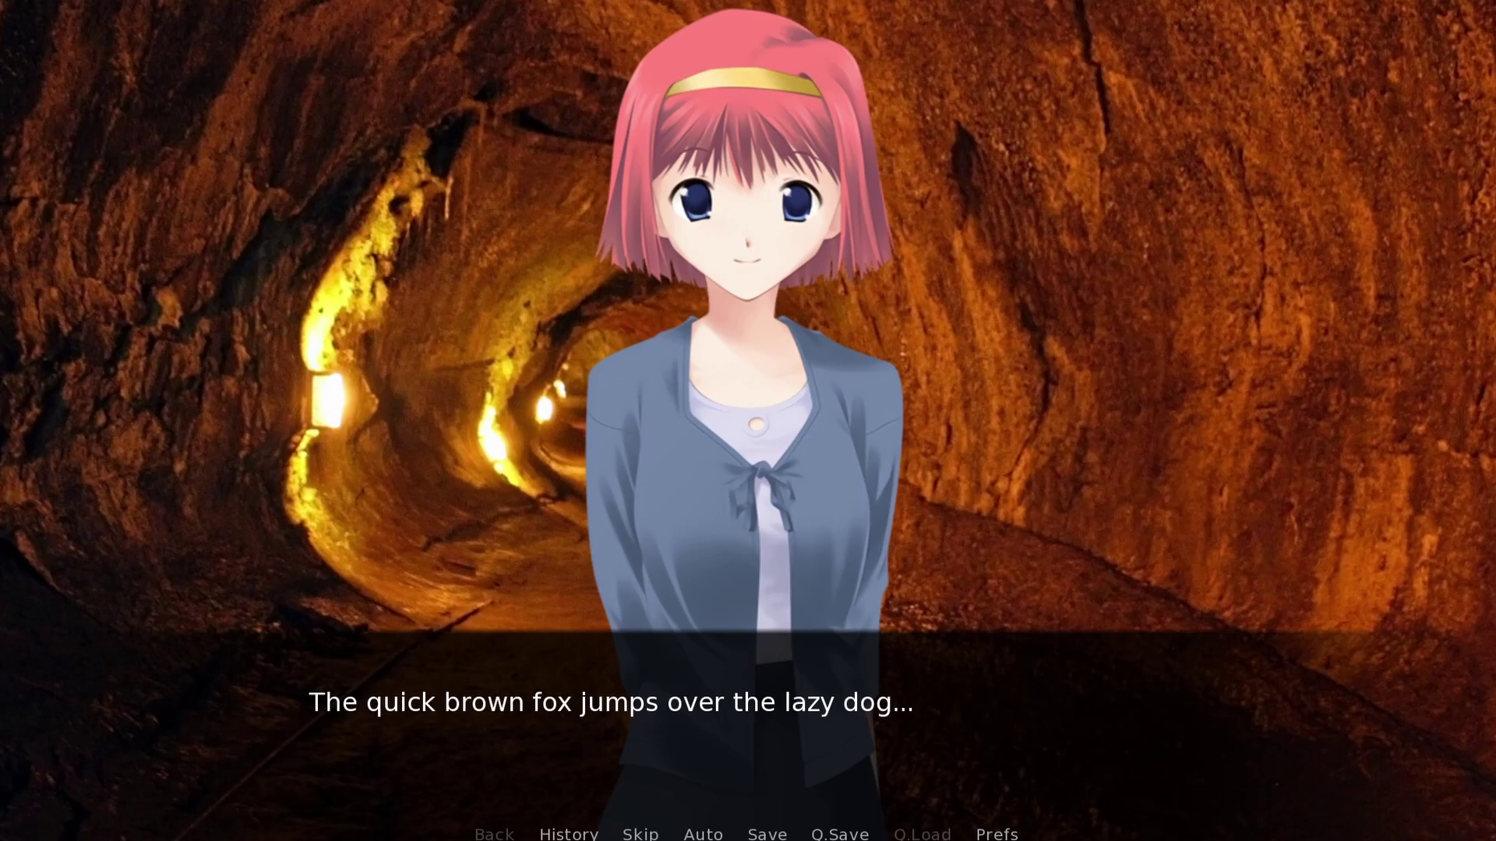
Advance the running game past its opening line to Eileen's quick fox or lazy dog question.
{"action": "key", "text": "Return"}
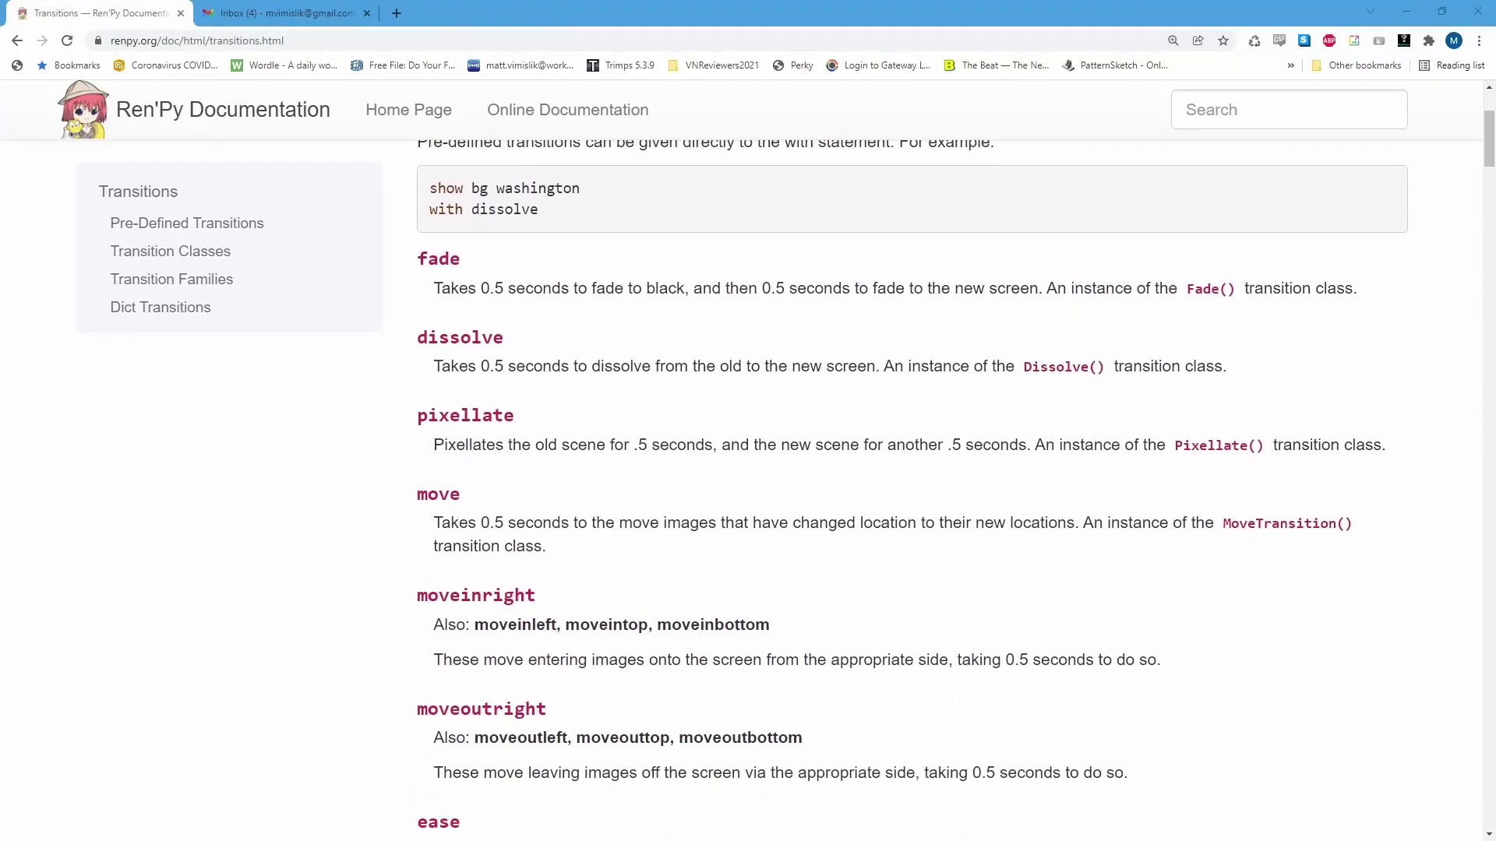
{"action": "scroll", "coordinate": [900, 491], "scroll_direction": "down", "scroll_amount": 2}
{"action": "scroll", "coordinate": [900, 491], "scroll_direction": "down", "scroll_amount": 1}
{"action": "scroll", "coordinate": [900, 491], "scroll_direction": "down", "scroll_amount": 1}
{"action": "scroll", "coordinate": [901, 491], "scroll_direction": "down", "scroll_amount": 2}
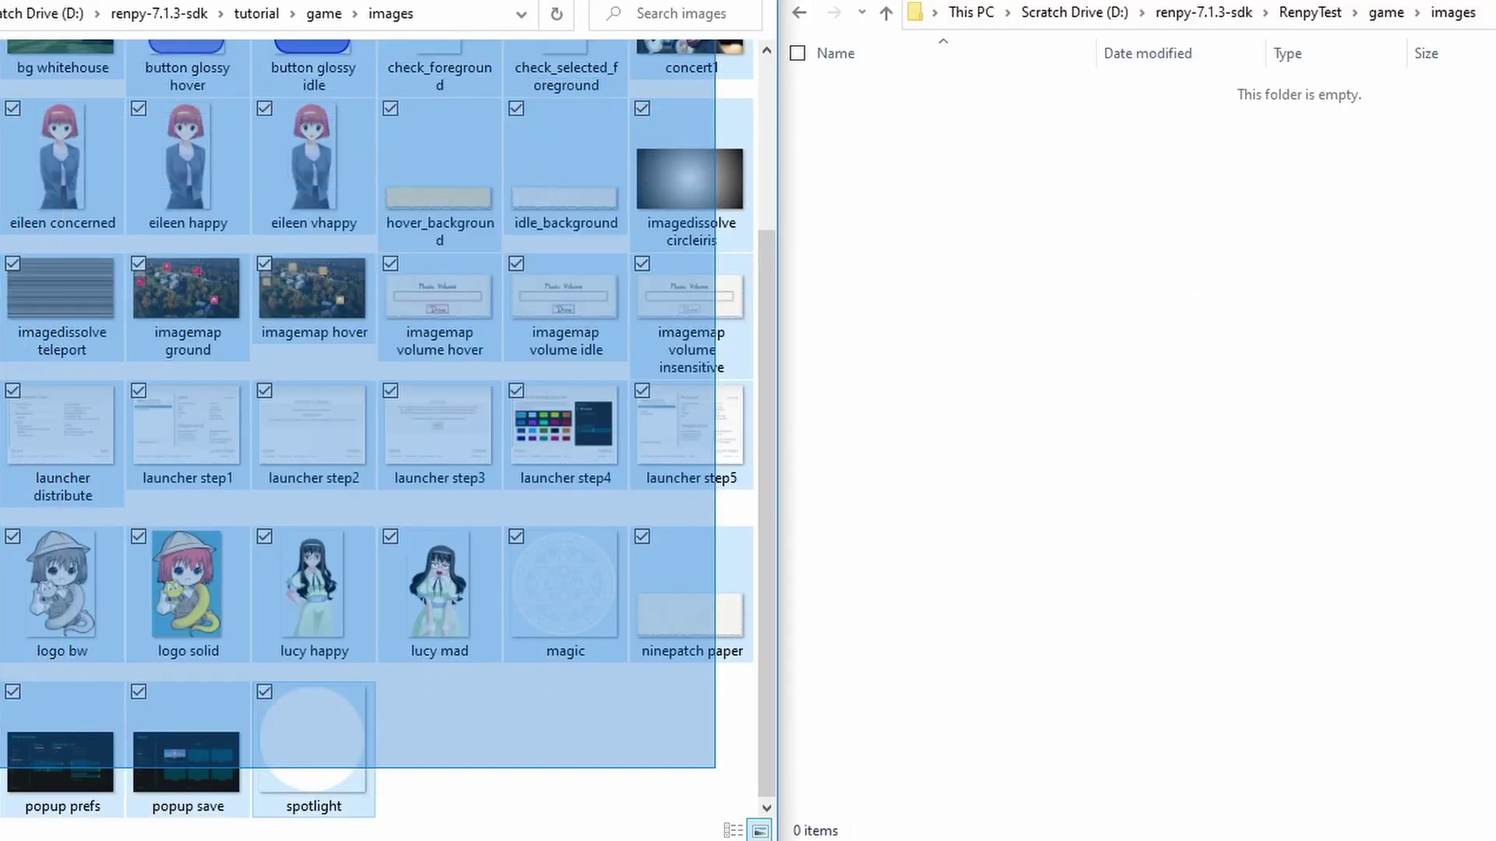
{"action": "scroll", "coordinate": [376, 430], "scroll_direction": "up", "scroll_amount": 2}
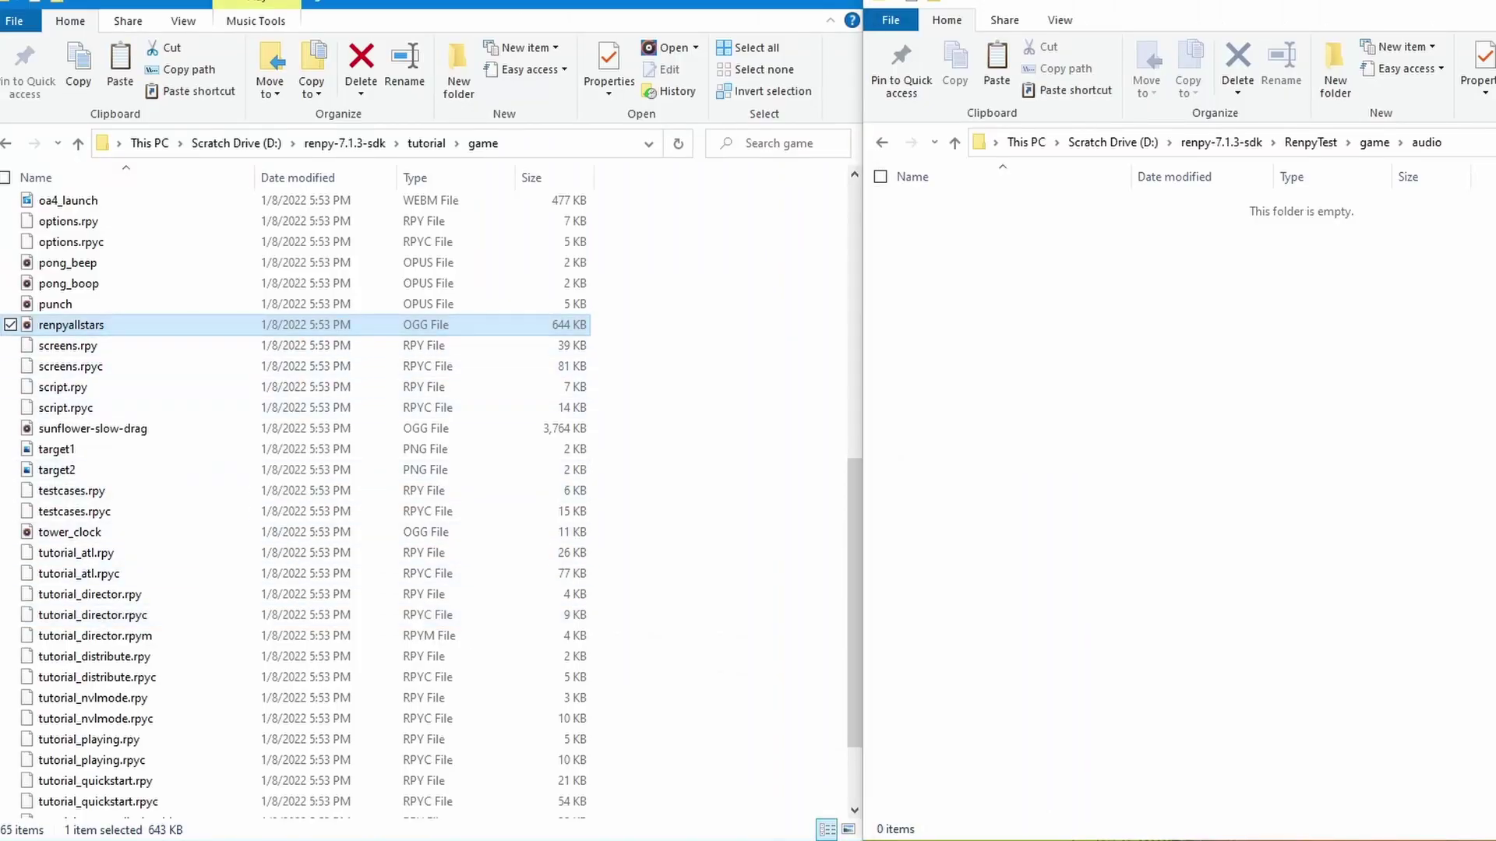
Paste the renpyallstars music file into the project's audio folder.
{"action": "key", "text": "alt+Tab"}
{"action": "key", "text": "ctrl+v"}
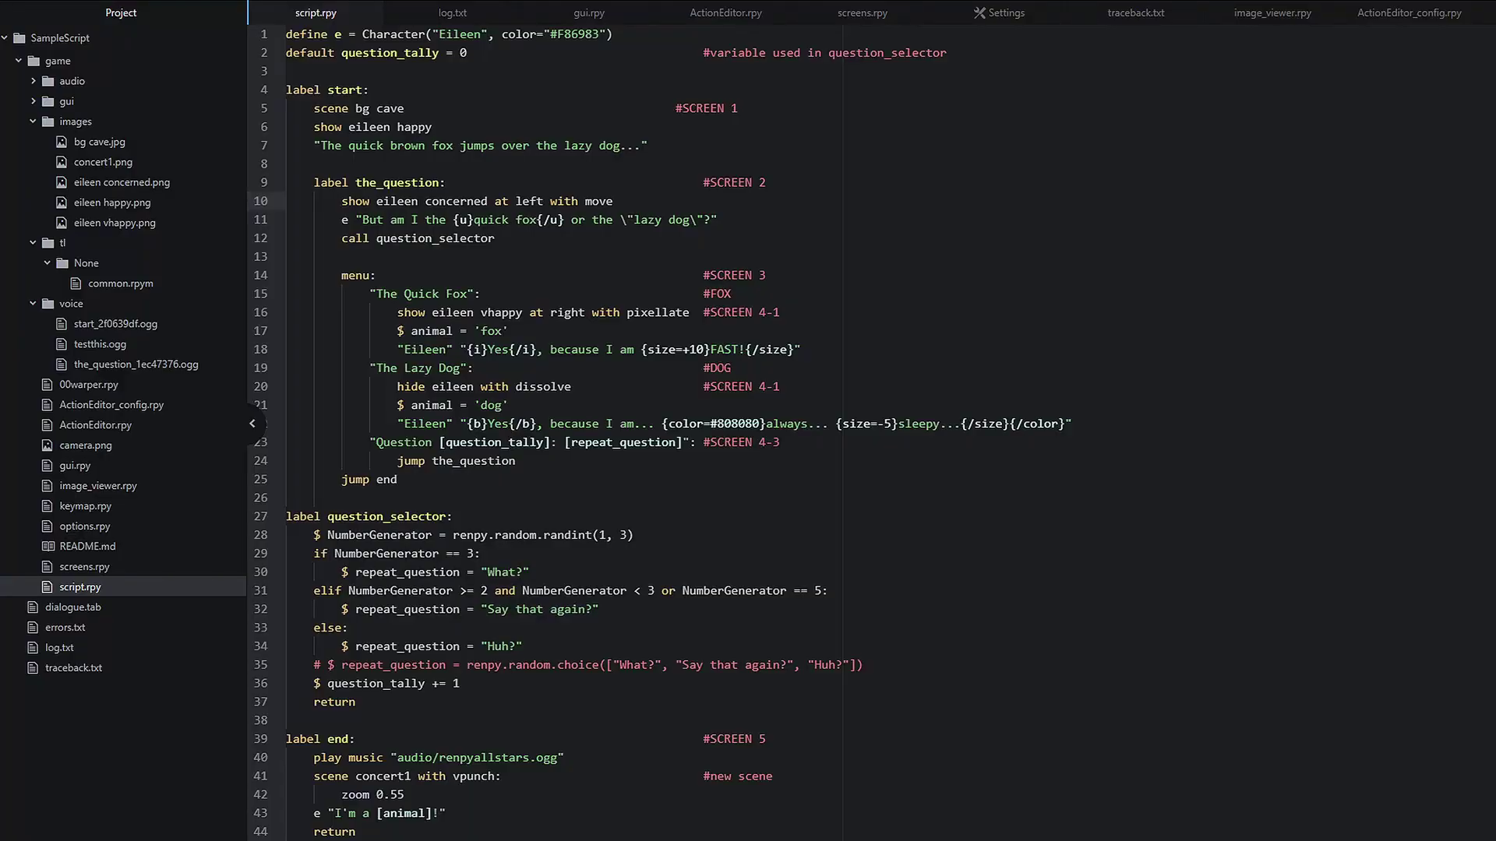